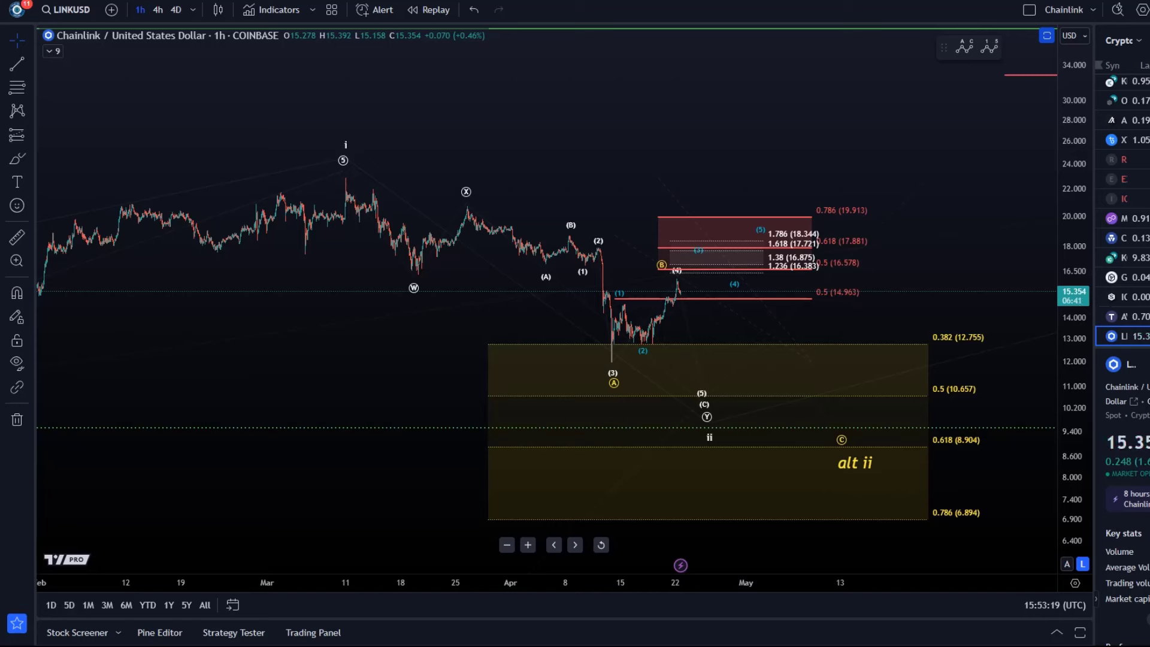
Step: Select and deselect the Elliott wave count and another drawing to inspect their anchor points
click(664, 313)
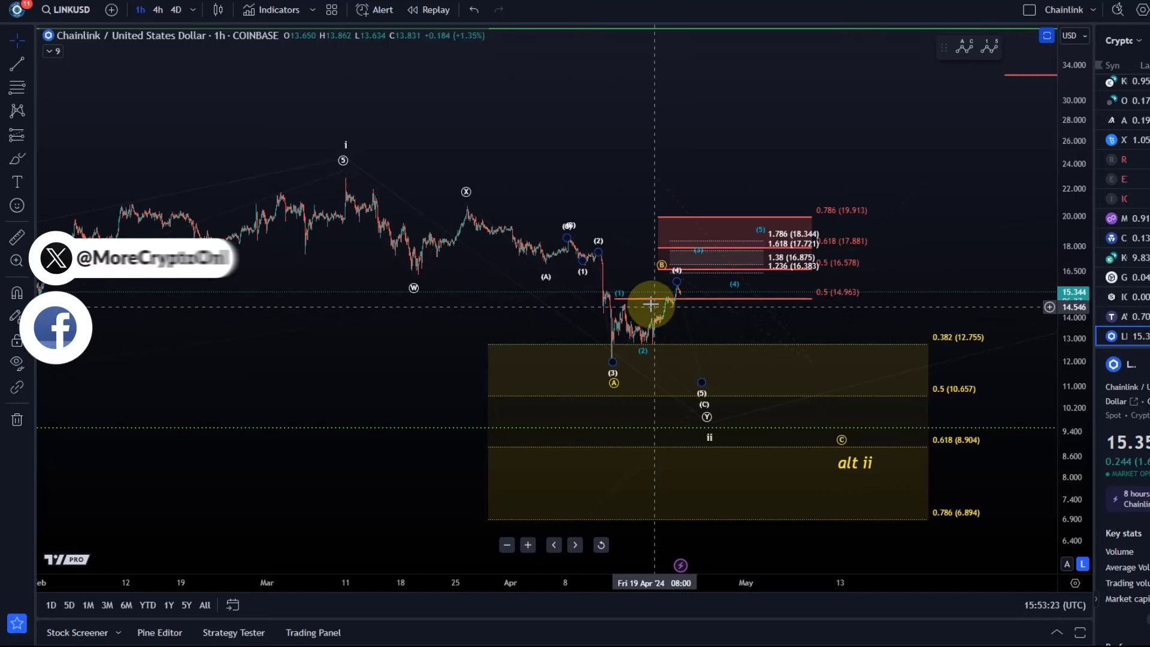
click(616, 264)
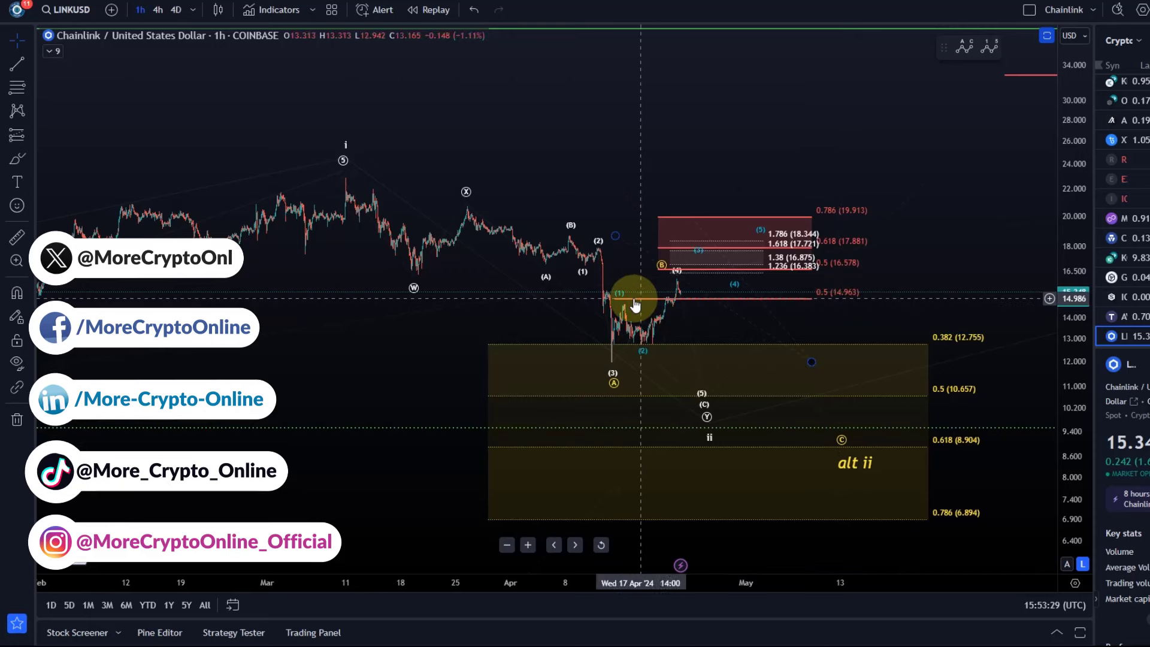
click(734, 307)
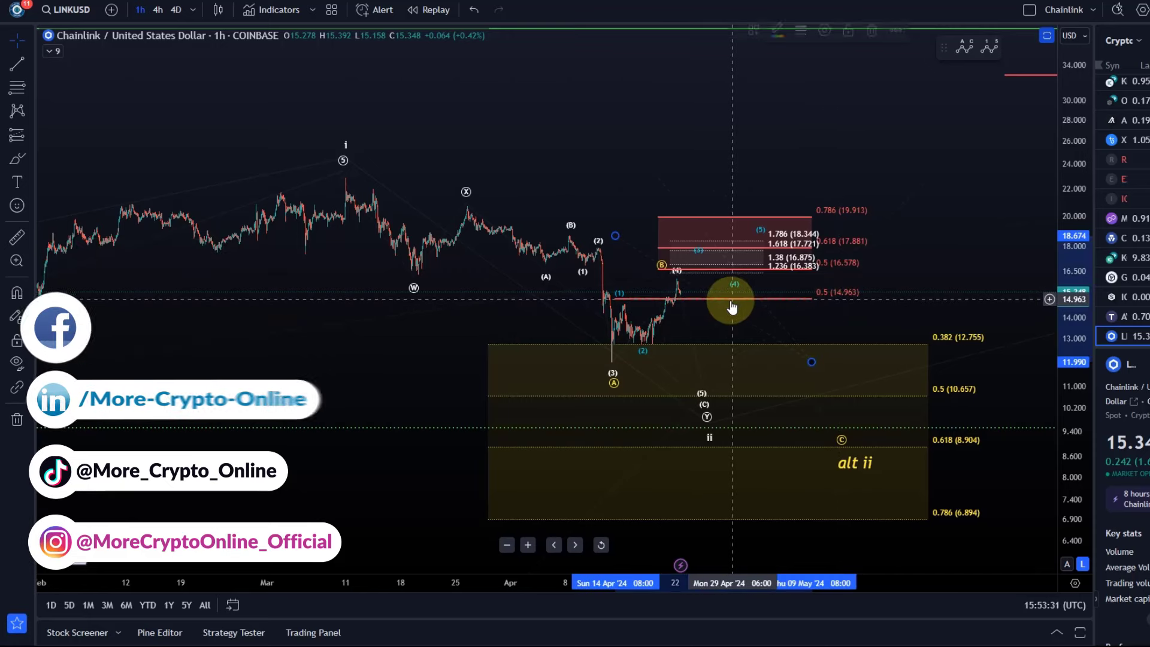
click(727, 302)
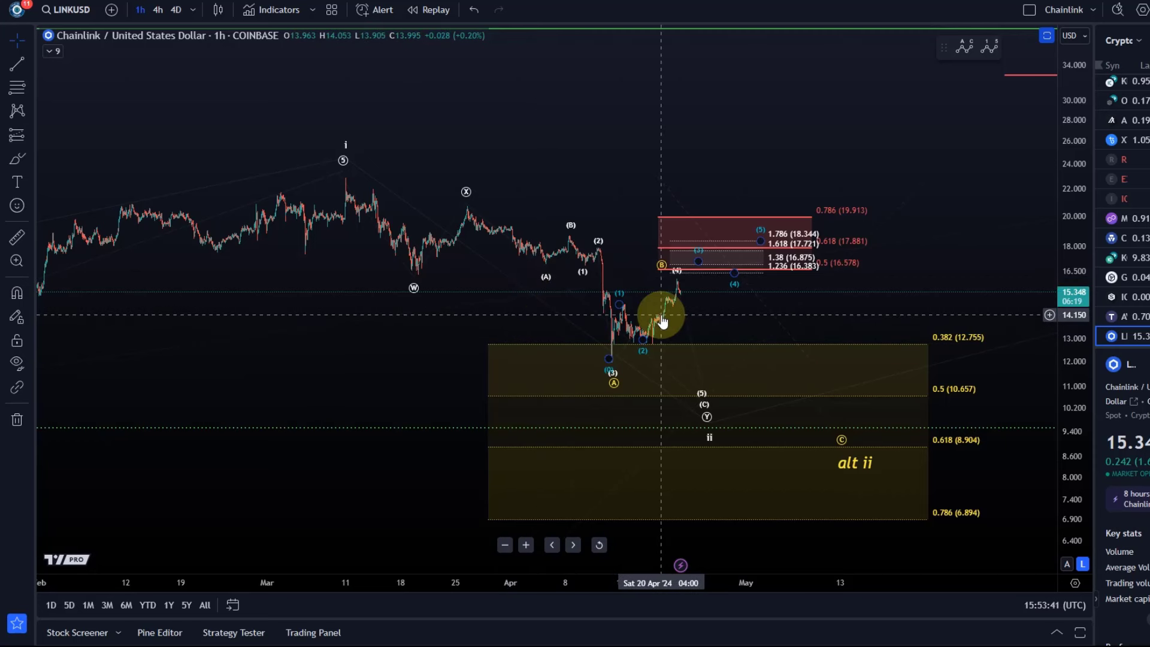
click(630, 316)
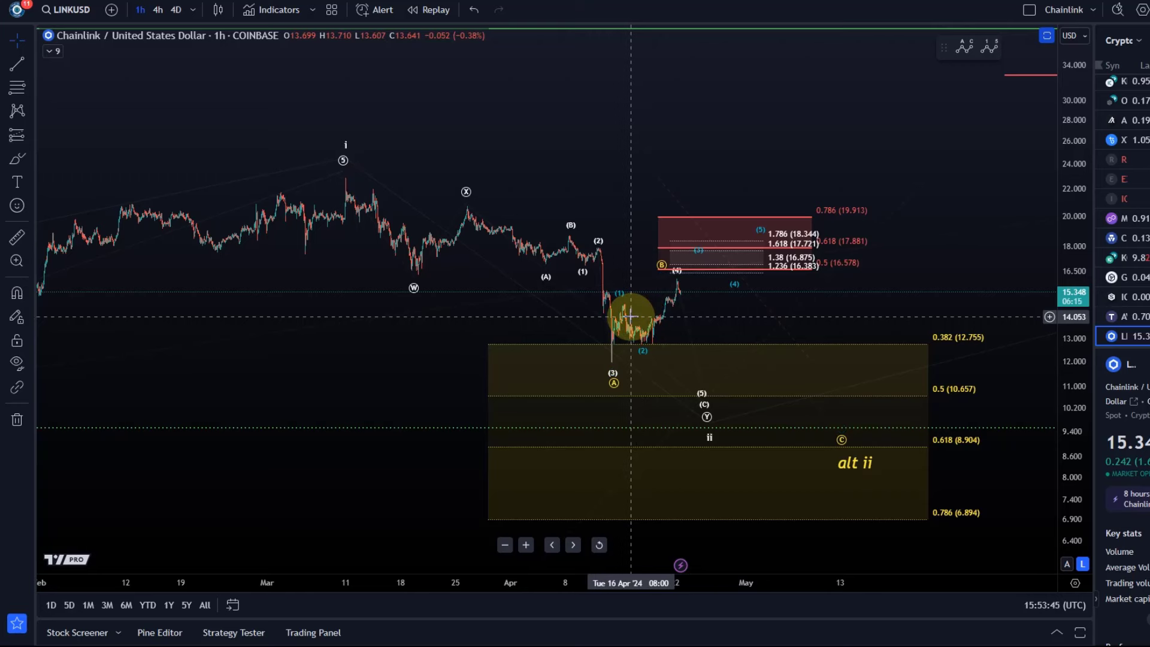
click(629, 315)
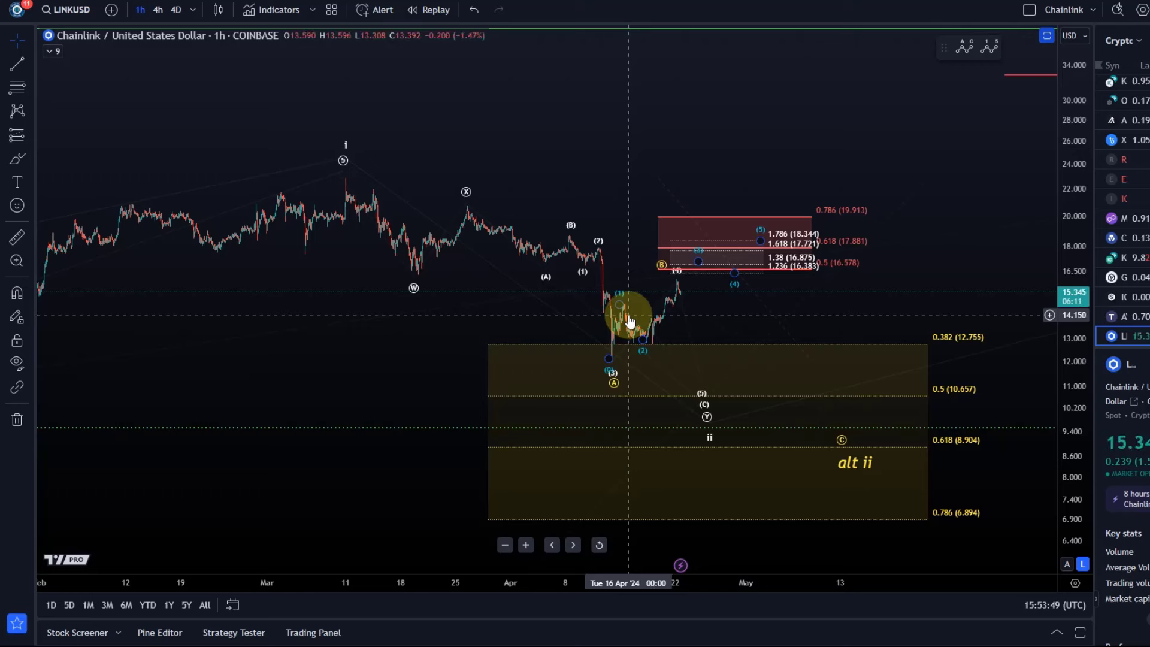
click(613, 316)
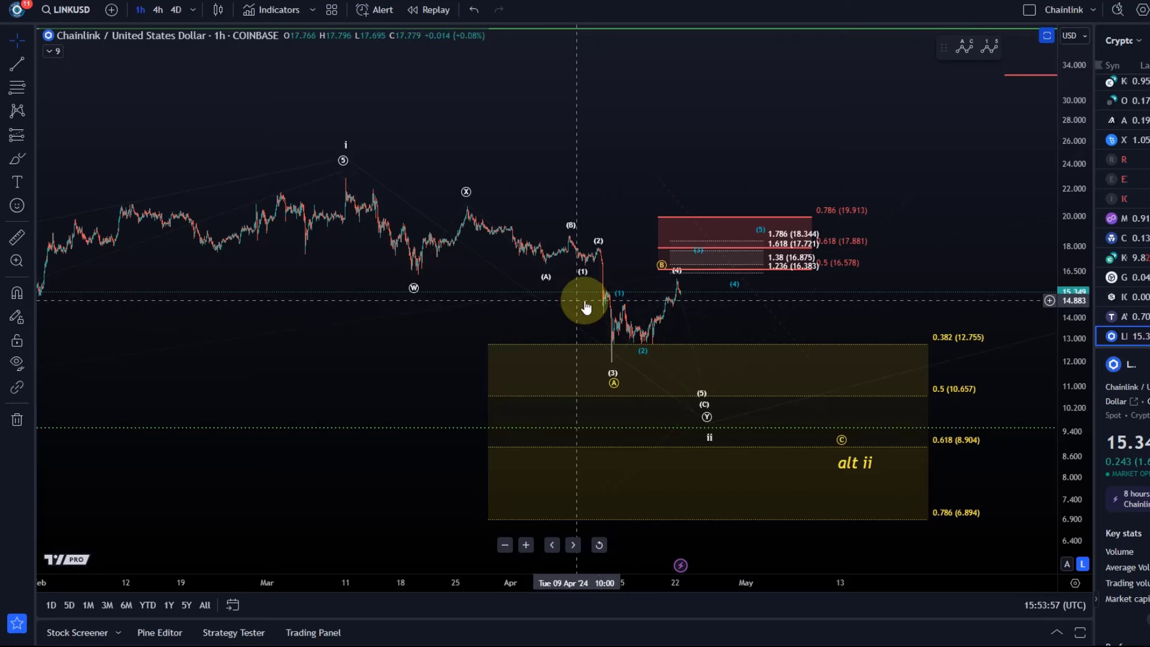
Step: Check LINKUSD on the 4-hour chart with a compressed price scale, then return to 1-hour
click(157, 10)
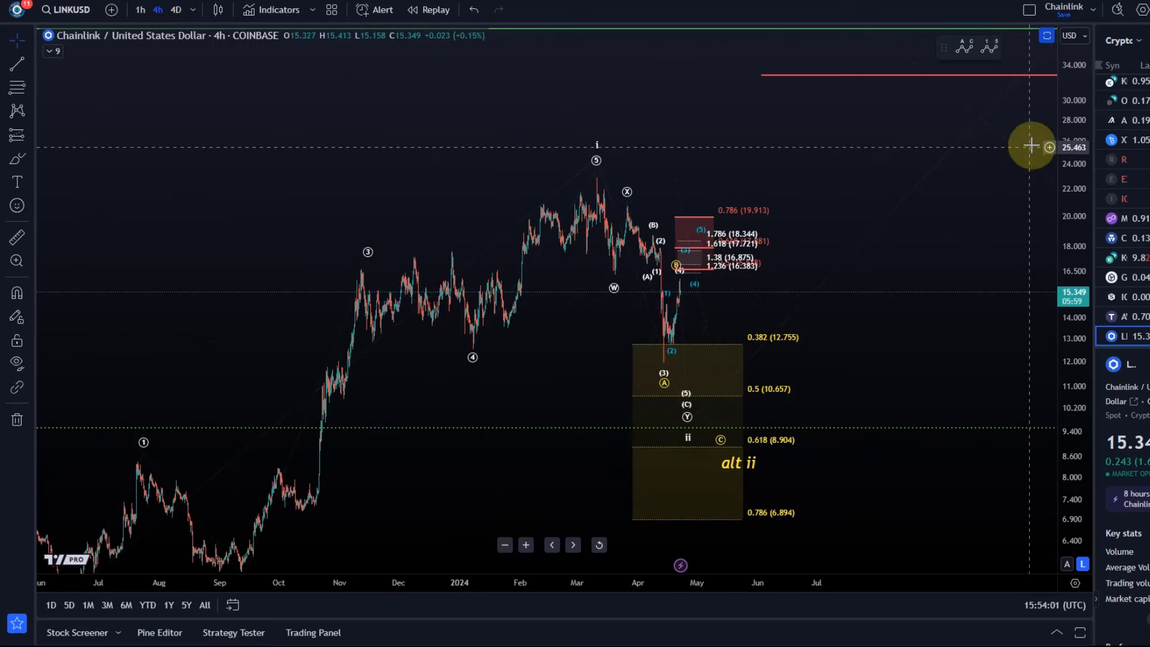
drag(1073, 142, 1078, 258)
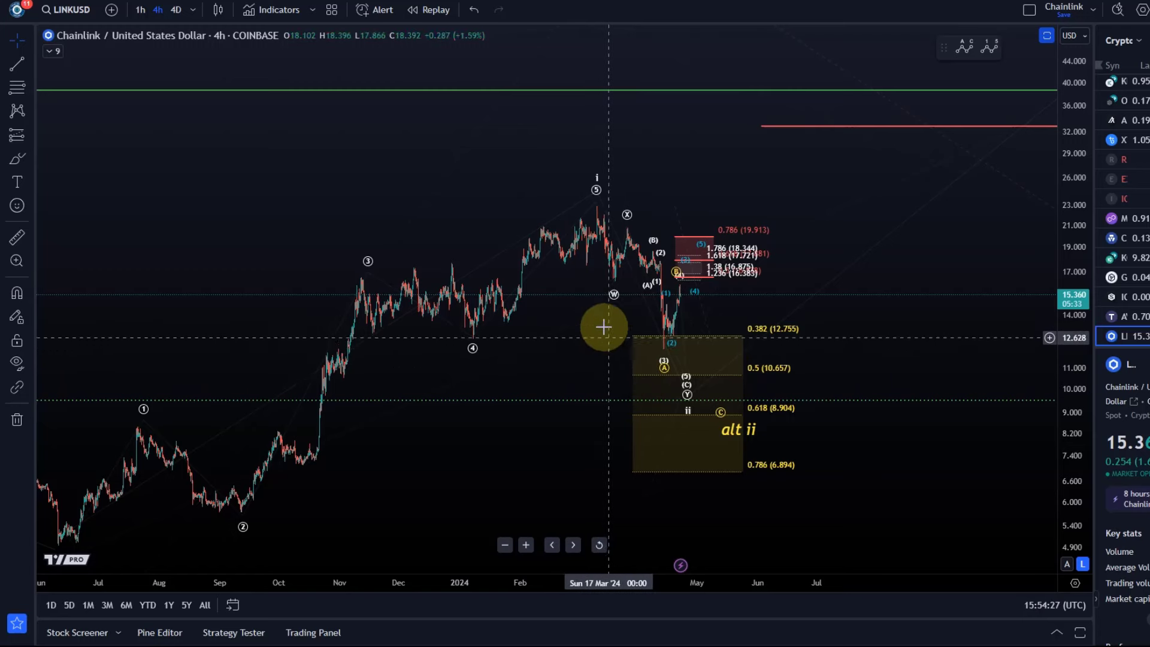
click(141, 10)
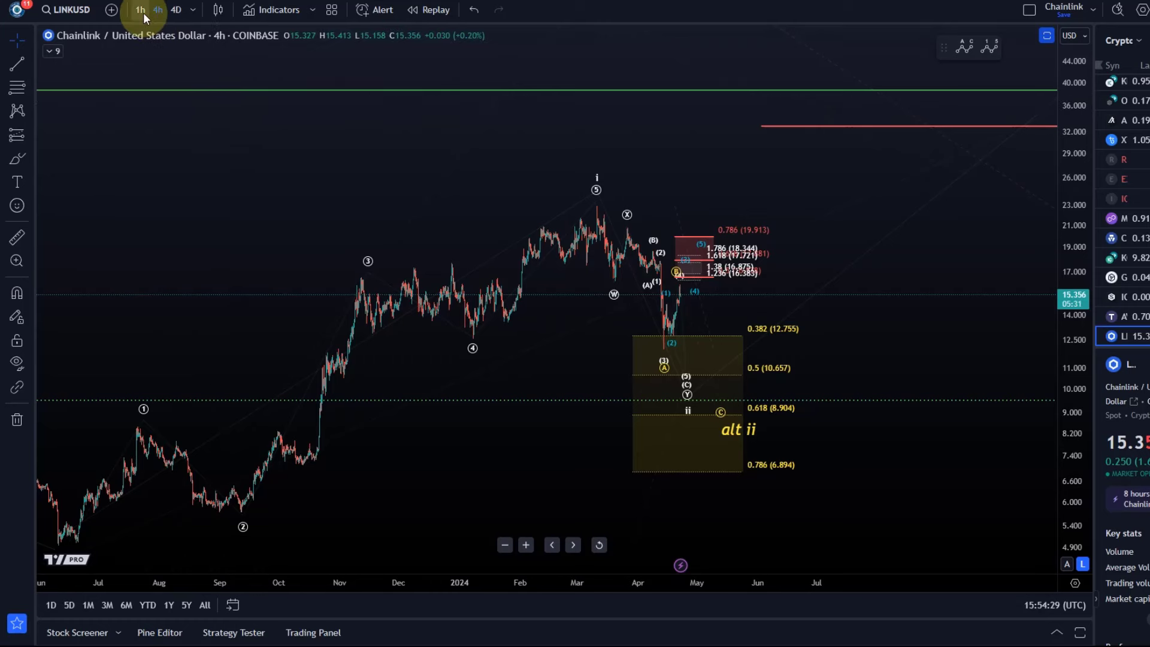
Step: Shift the 1-hour chart to later dates and inspect the alt count, (A)(B)(C) zigzag and wave (3) drawings
drag(628, 183, 467, 182)
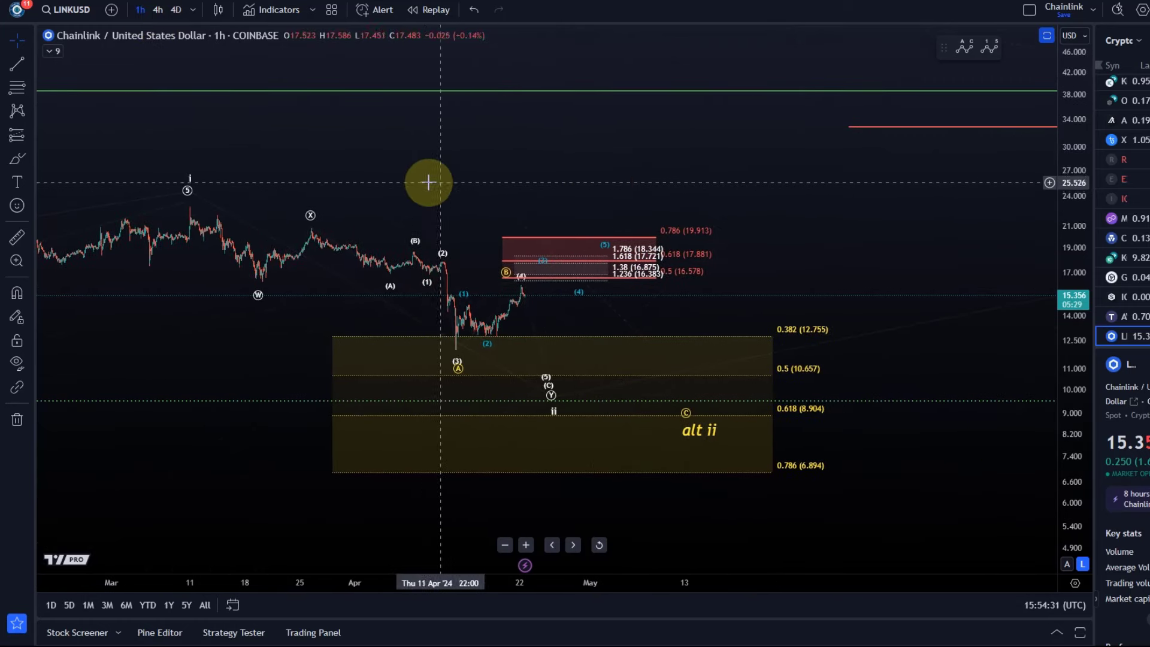
click(180, 189)
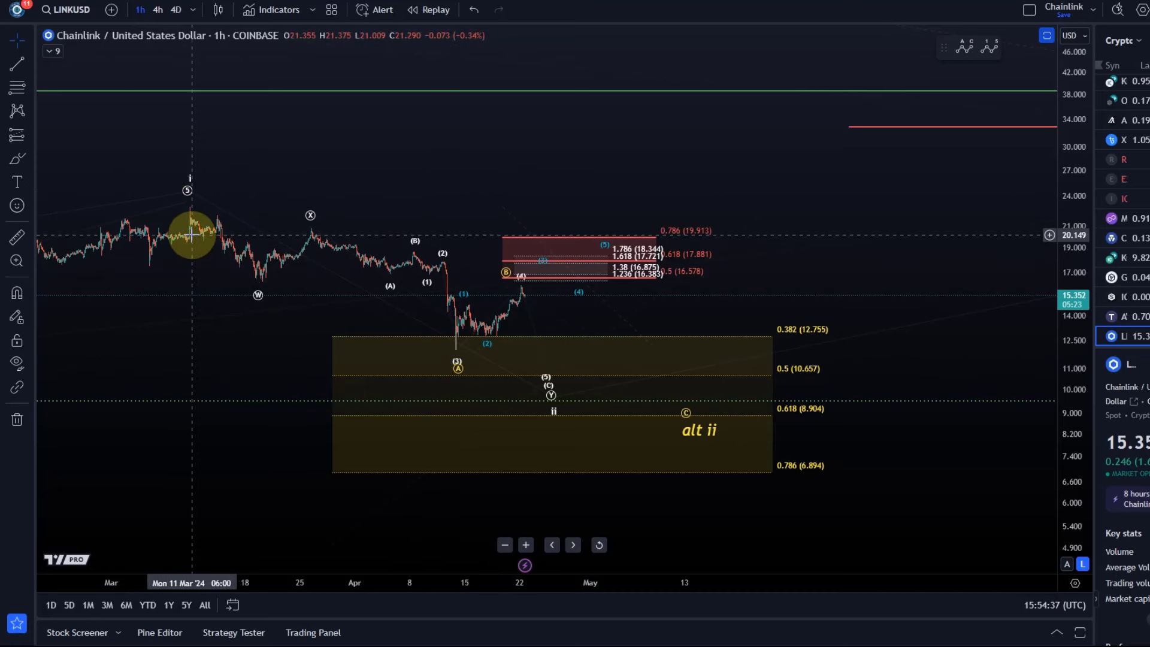
click(473, 306)
click(467, 319)
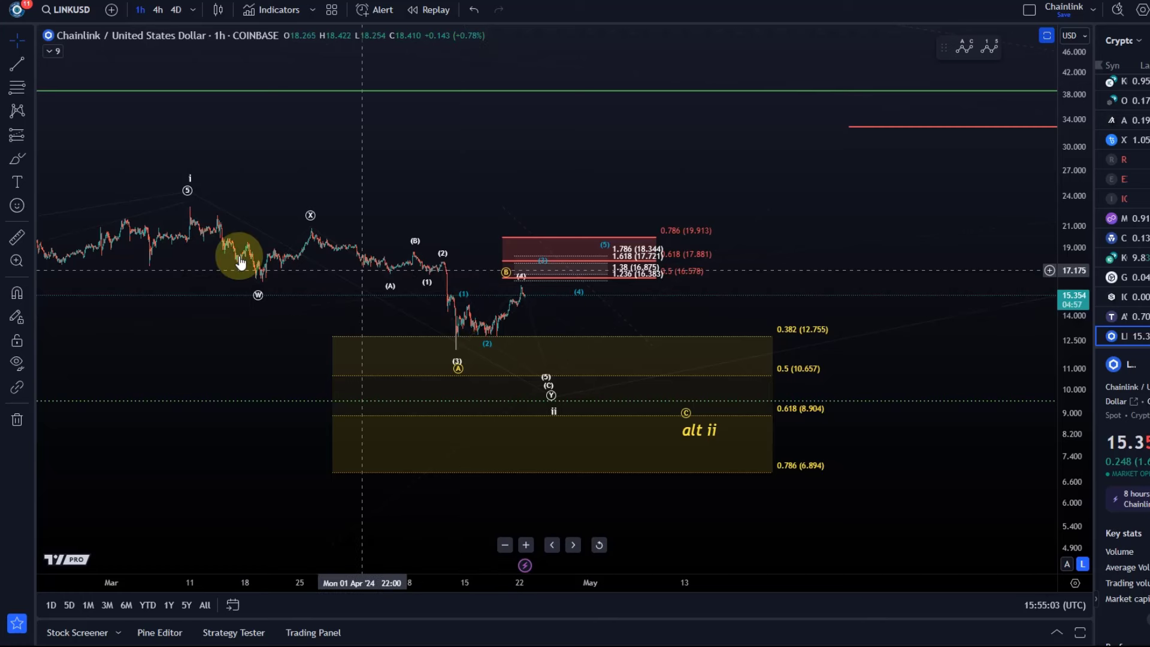
click(458, 353)
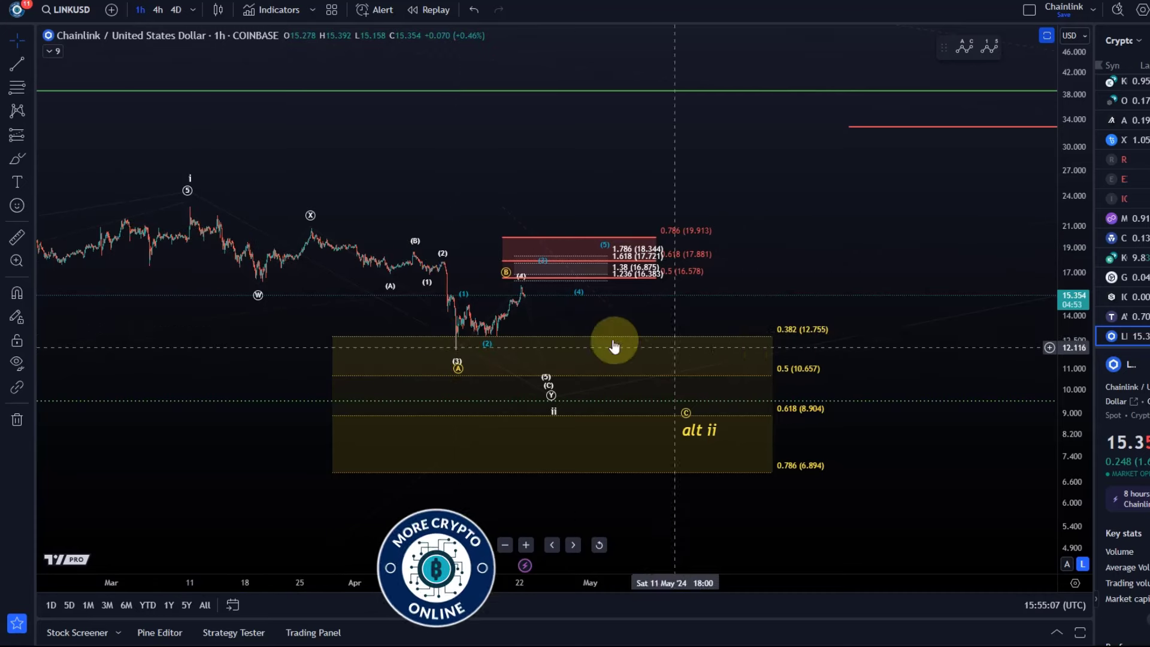
click(505, 324)
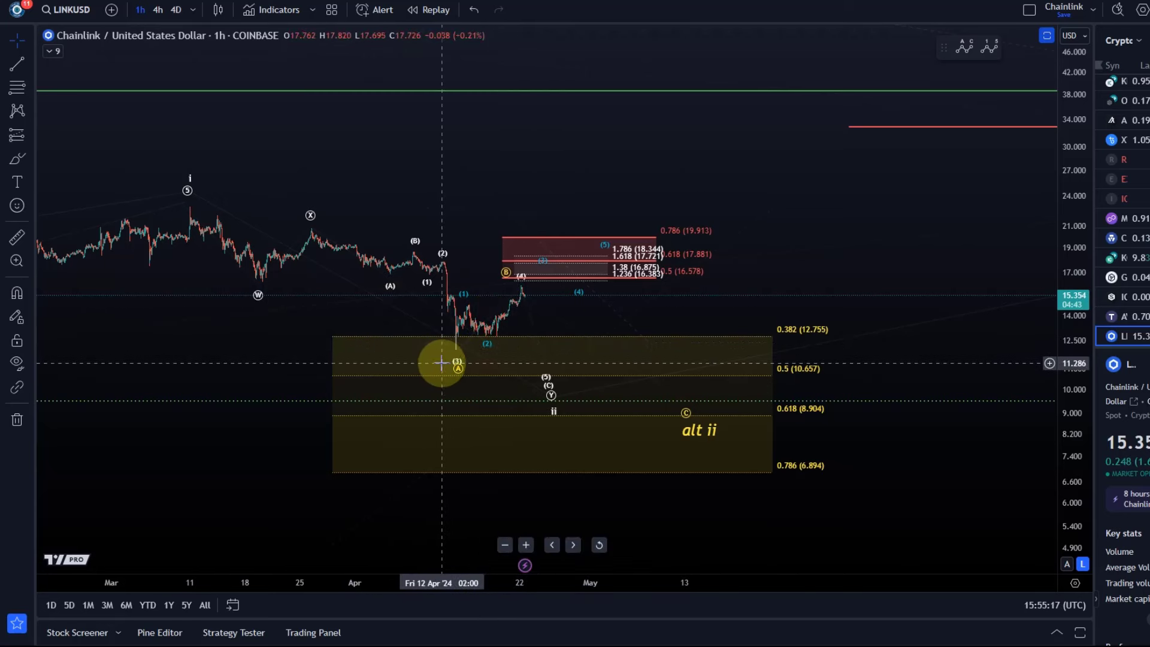
Step: Add an 'ii?' text label just below the circled A marker and colour it light cyan
click(17, 182)
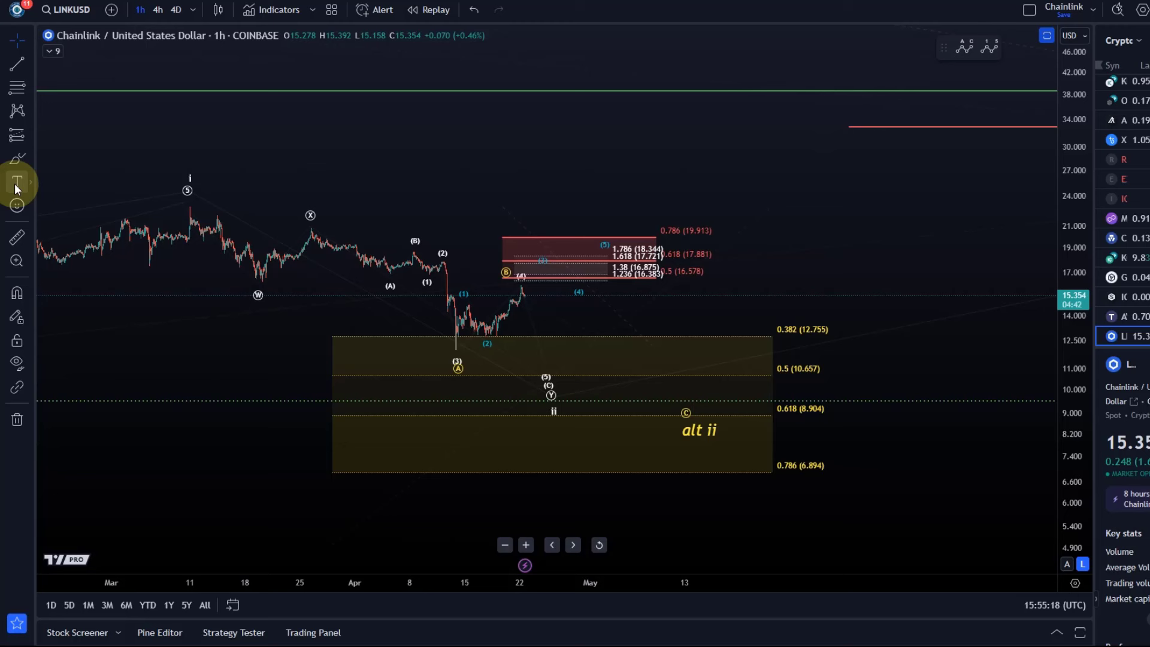
click(450, 403)
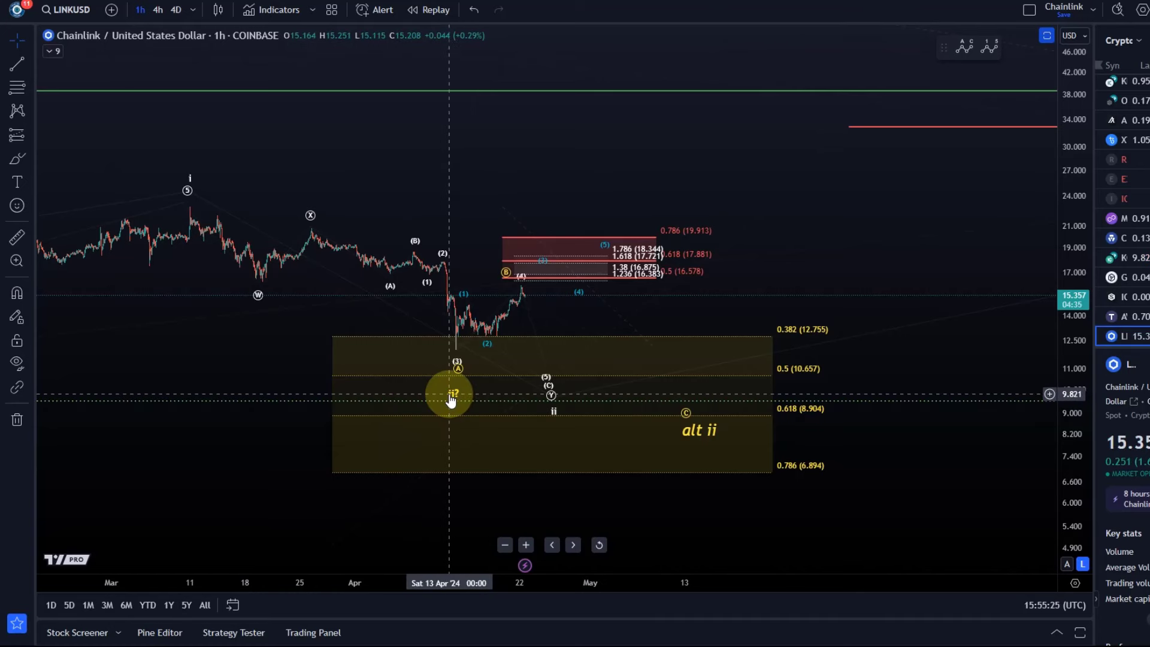
drag(454, 397, 457, 385)
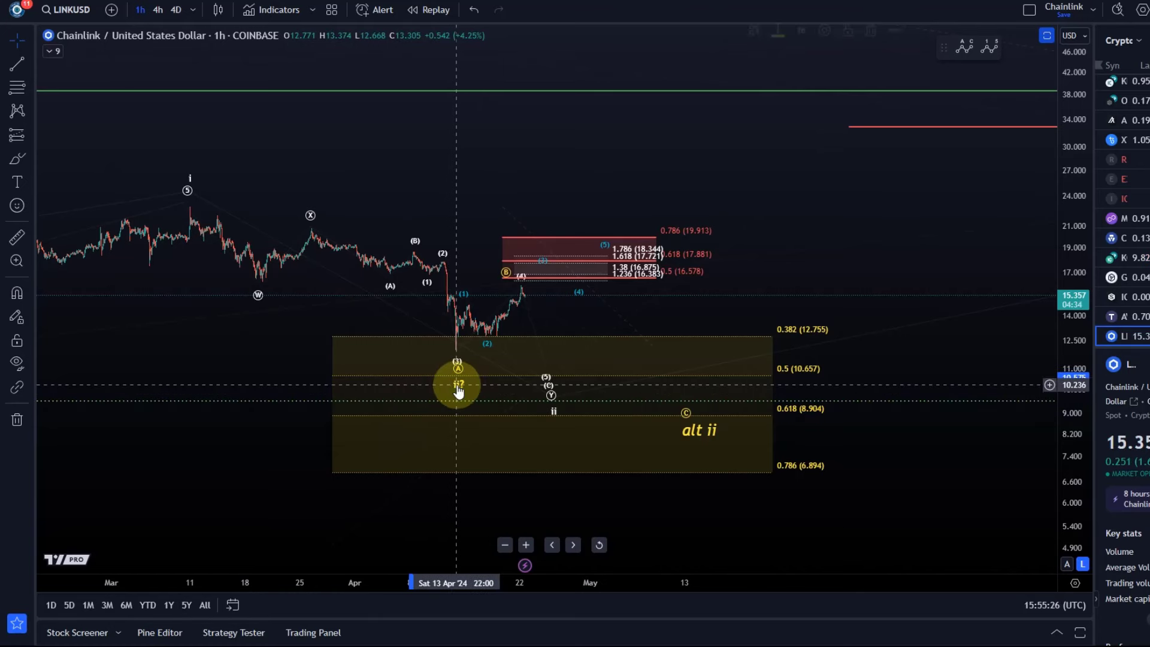
click(774, 29)
click(851, 108)
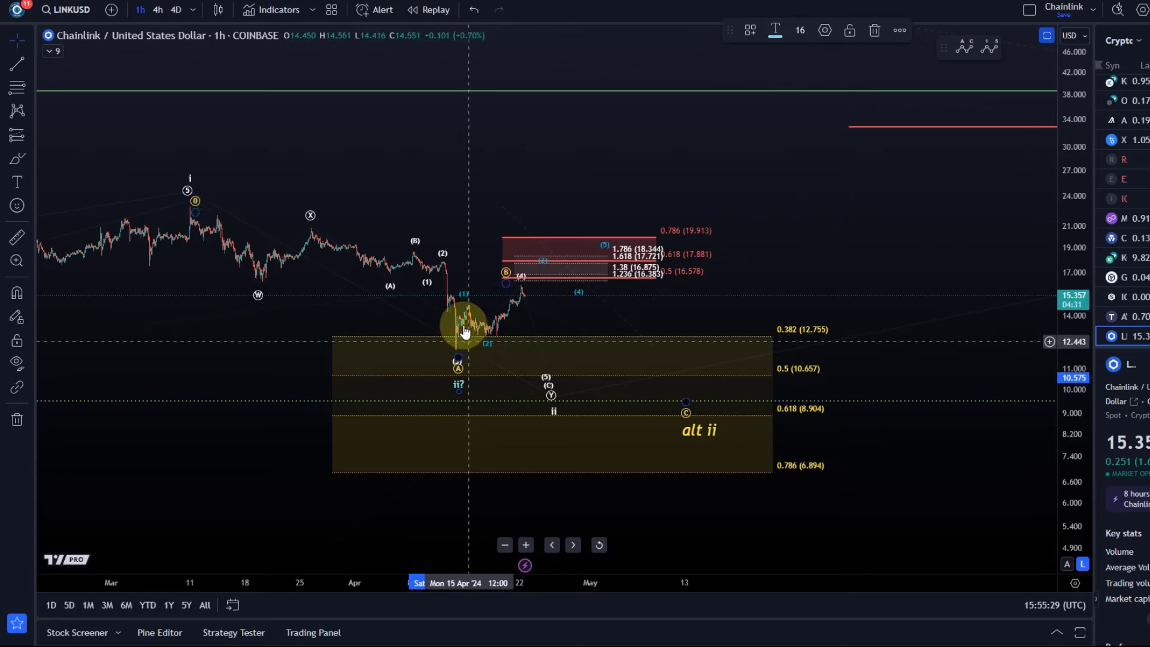
Step: Select the Elliott wave drawing to view its line colour choices, then dismiss them
click(579, 293)
click(775, 29)
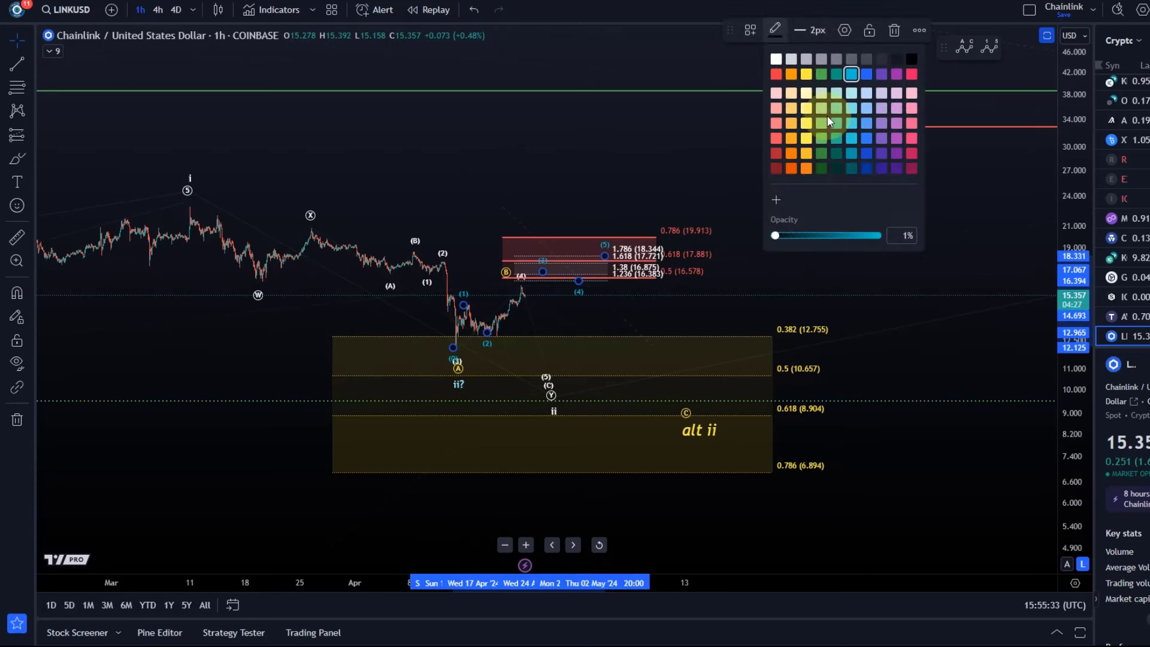
click(545, 198)
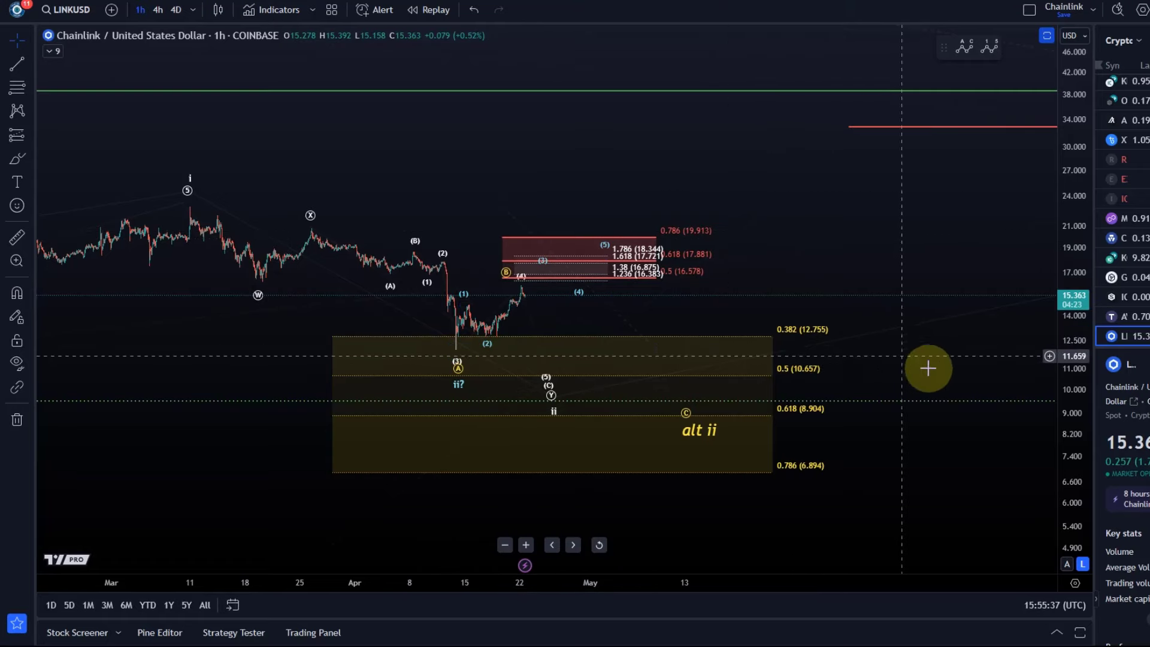
Step: Stretch the price scale to about 7.95–27 and nudge the Elliott wave's (4) point slightly
drag(1074, 410, 1059, 182)
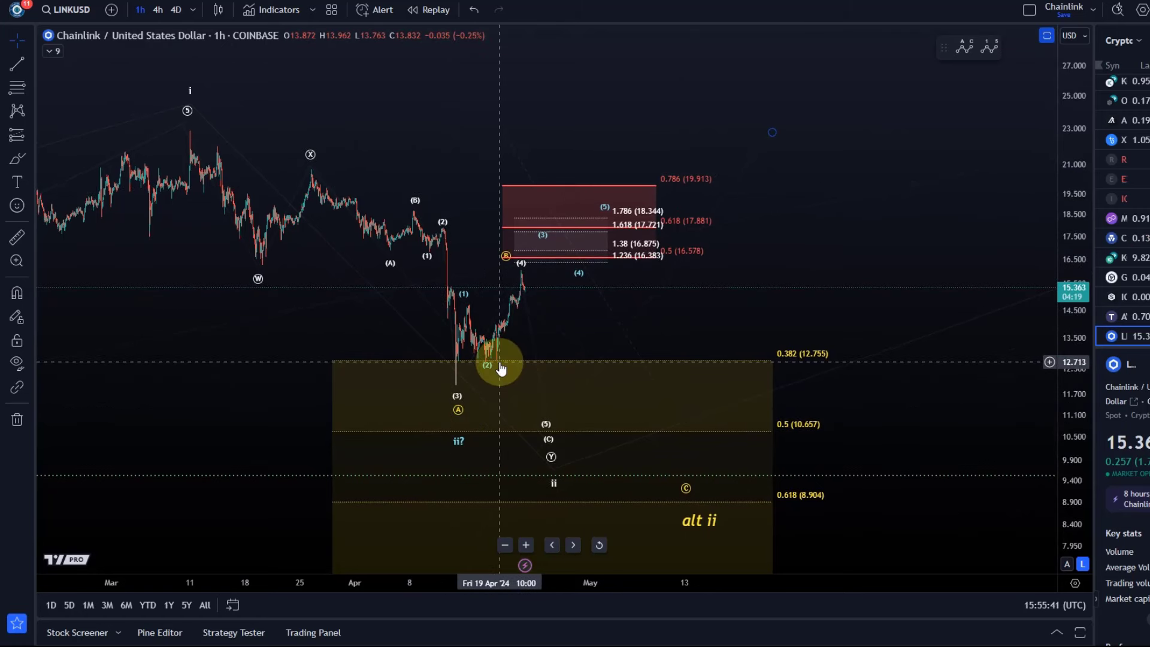
click(545, 238)
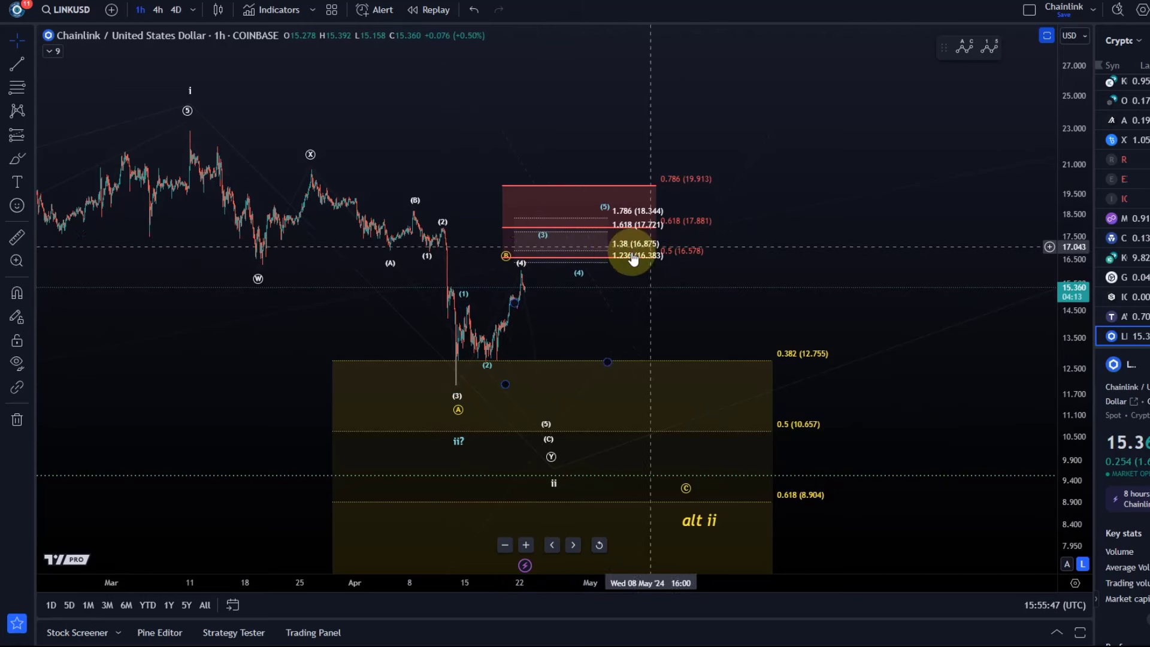
click(553, 247)
click(542, 248)
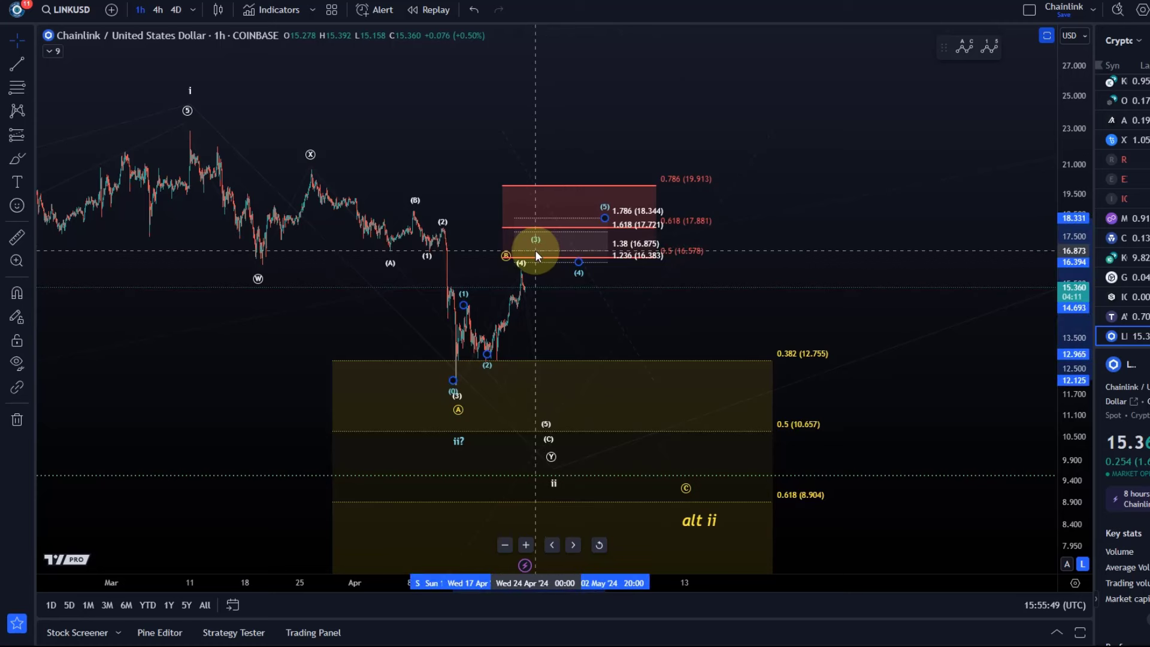
mouse_move(530, 271)
mouse_down()
mouse_move(577, 298)
mouse_move(590, 282)
mouse_up()
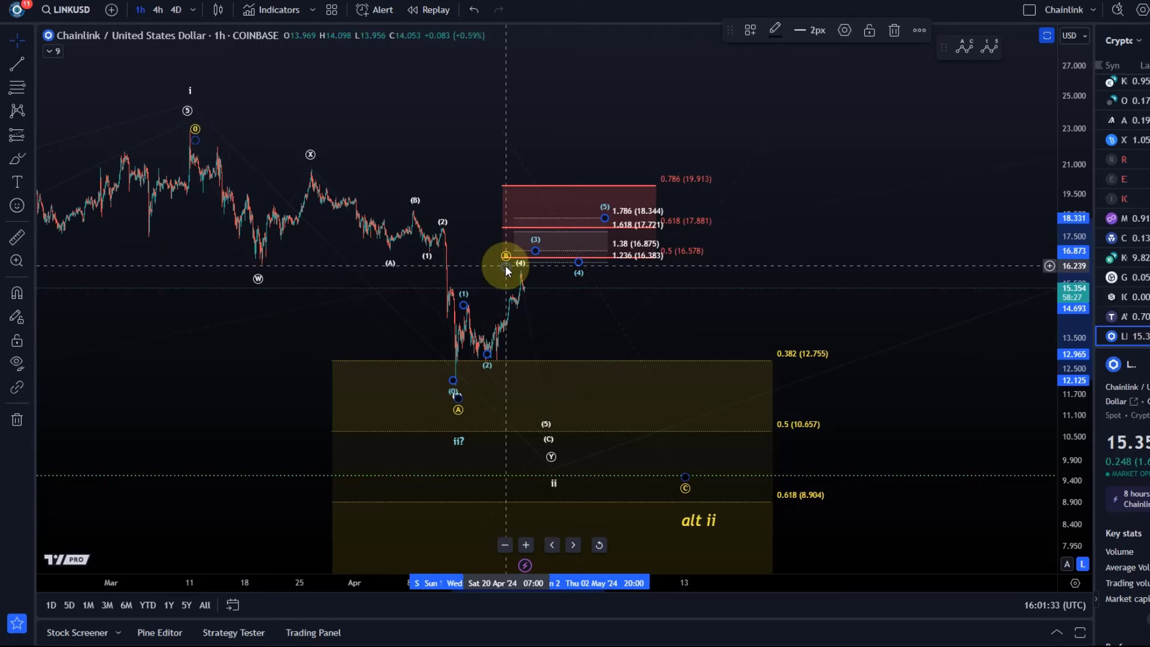
Step: Return the wave's (4) point to the peak and lower the orange B point to about 16.65
mouse_move(521, 276)
mouse_down()
mouse_move(544, 277)
mouse_move(526, 291)
mouse_up()
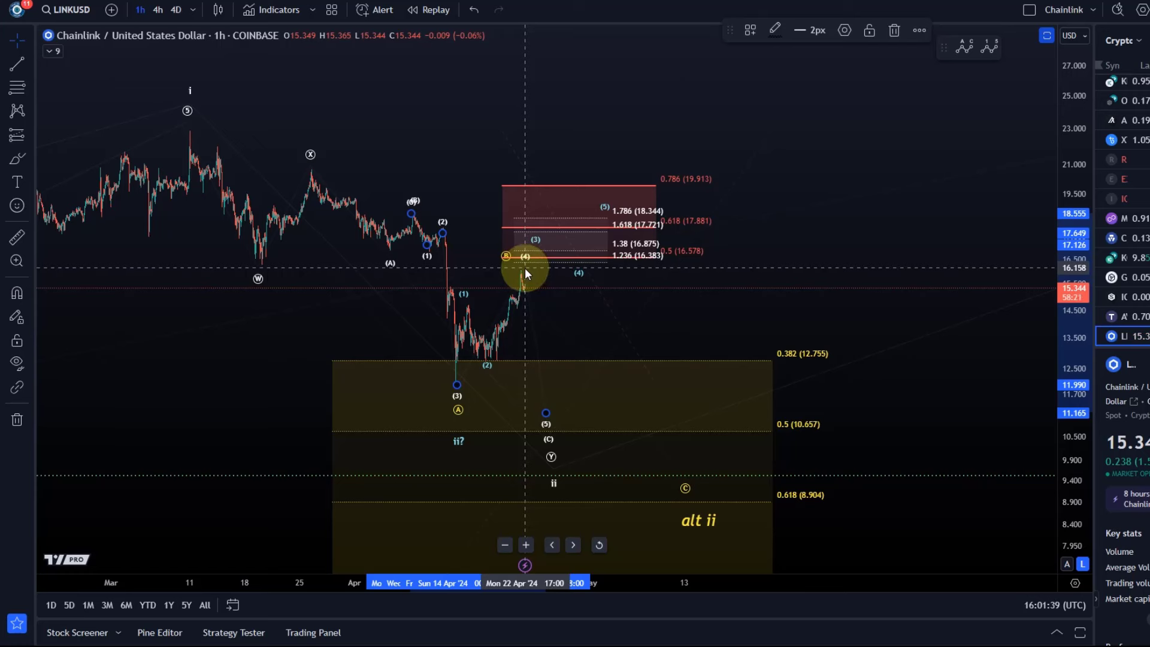
mouse_move(525, 274)
mouse_down()
mouse_move(505, 253)
mouse_move(513, 244)
mouse_up()
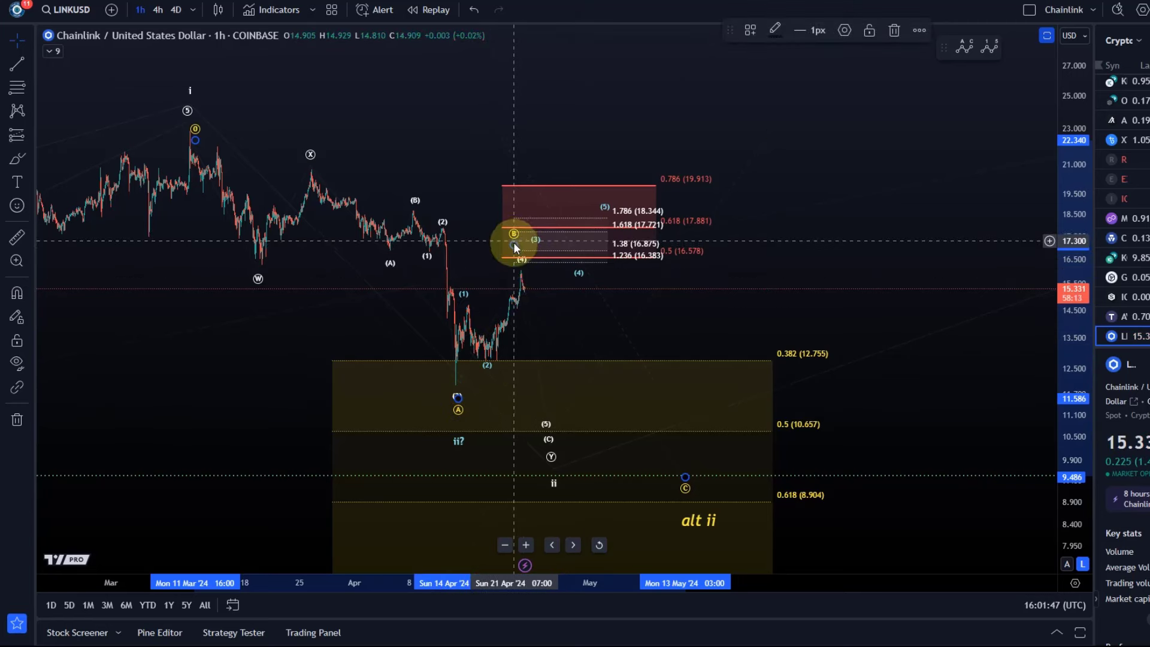
mouse_move(514, 247)
mouse_down()
mouse_move(501, 257)
mouse_move(513, 256)
mouse_up()
click(492, 343)
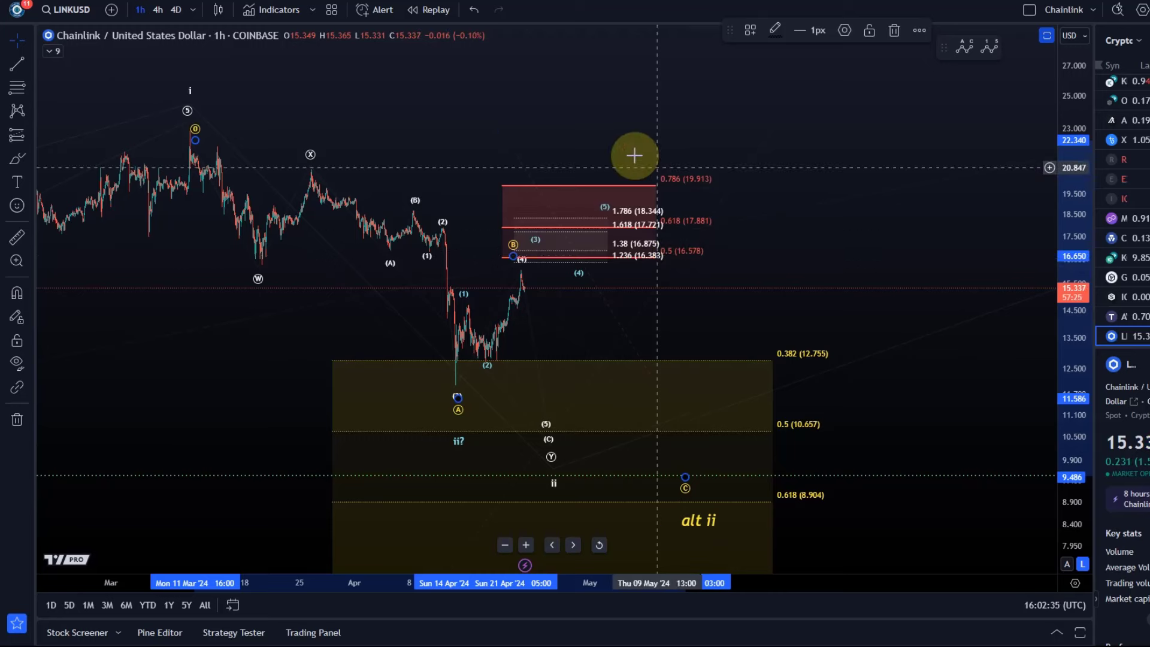
click(534, 257)
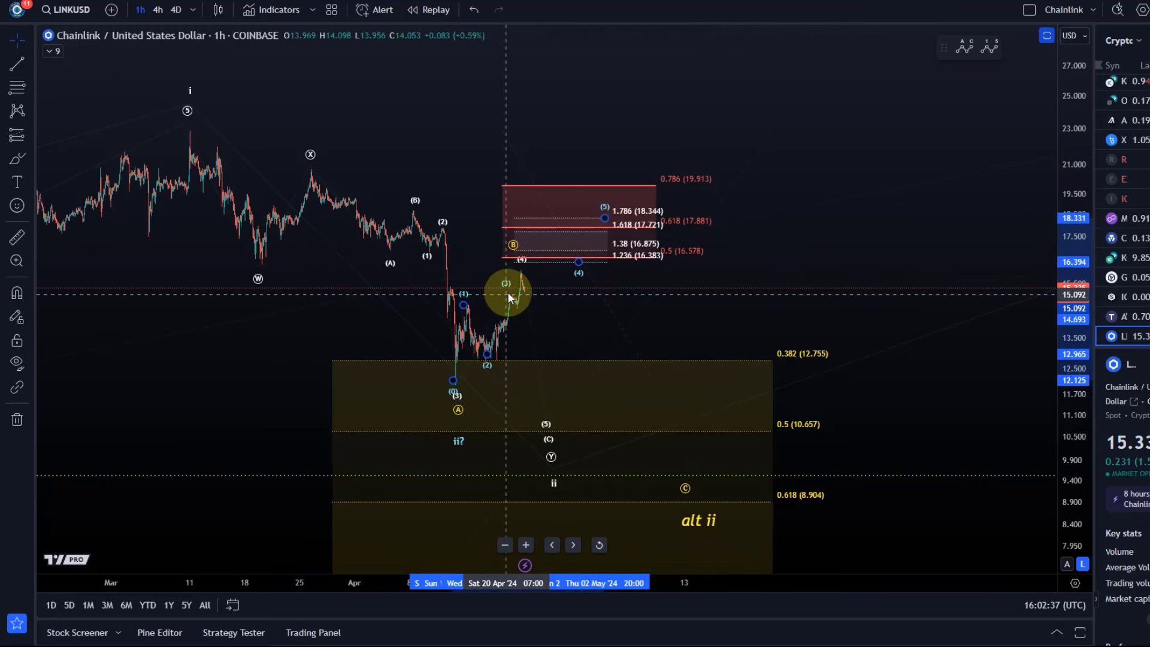
drag(575, 263, 520, 303)
drag(605, 218, 529, 271)
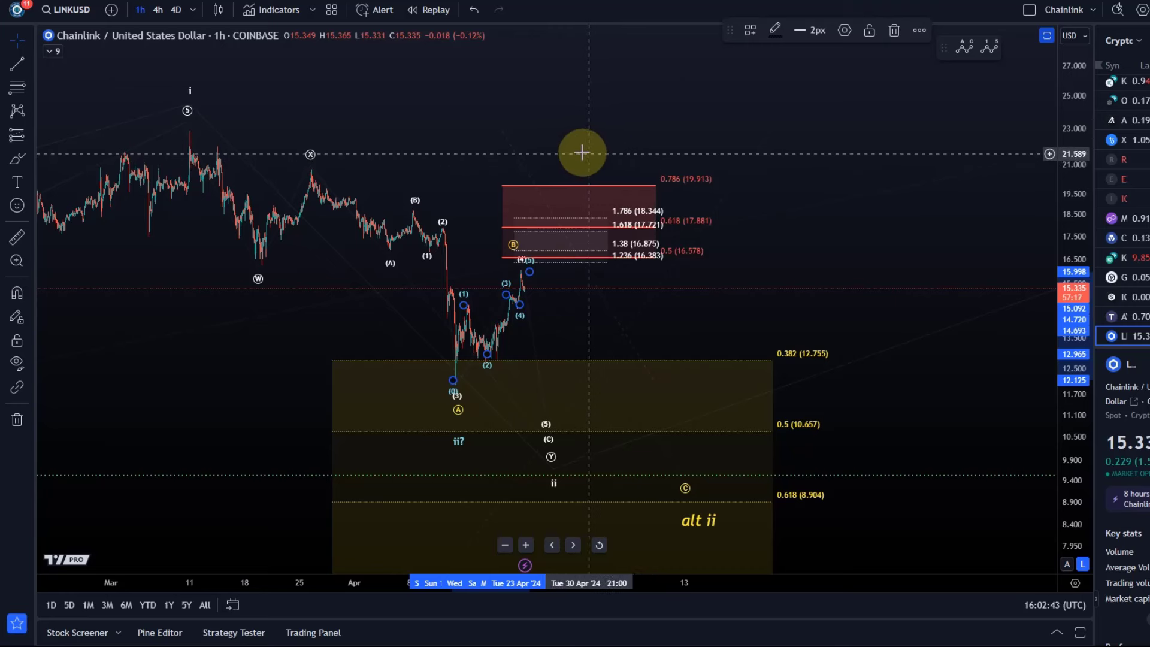
click(471, 8)
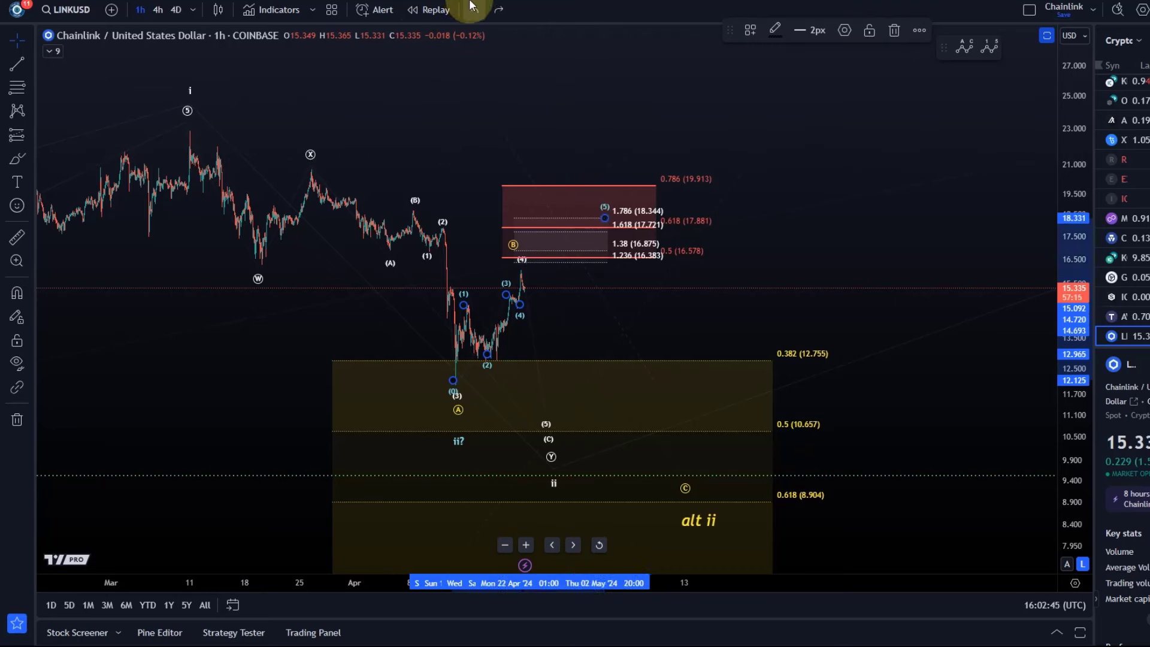
click(473, 8)
click(473, 7)
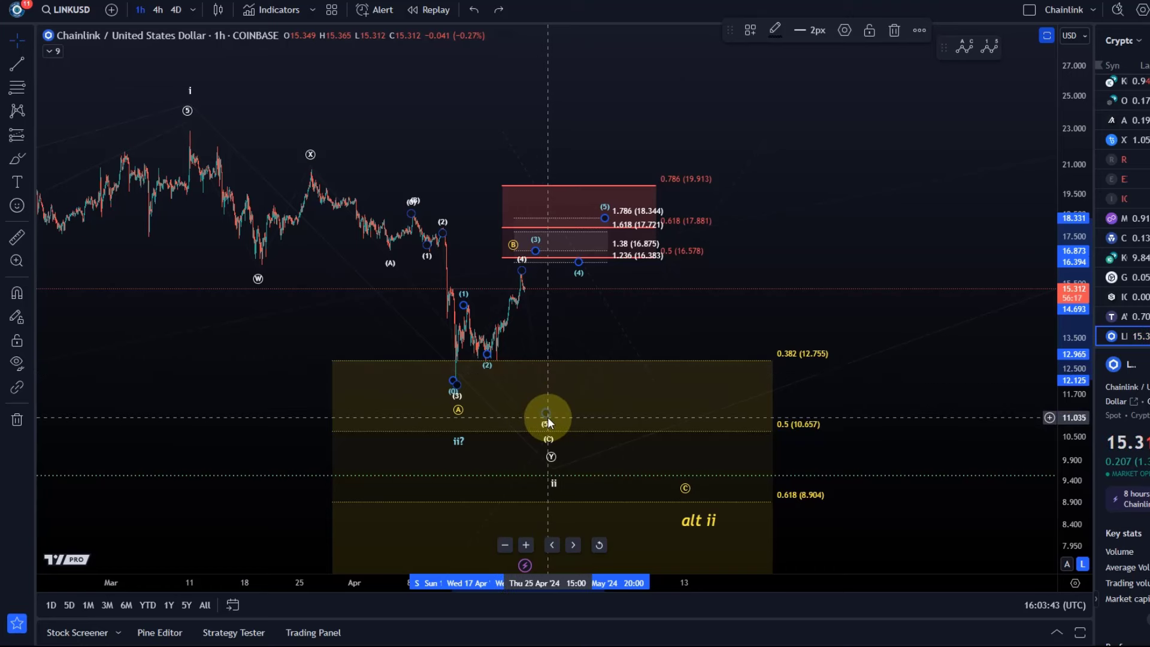
Step: Move the white wave's (5) anchor slightly down and right, just above the 0.5 (10.657) line
drag(547, 416, 550, 418)
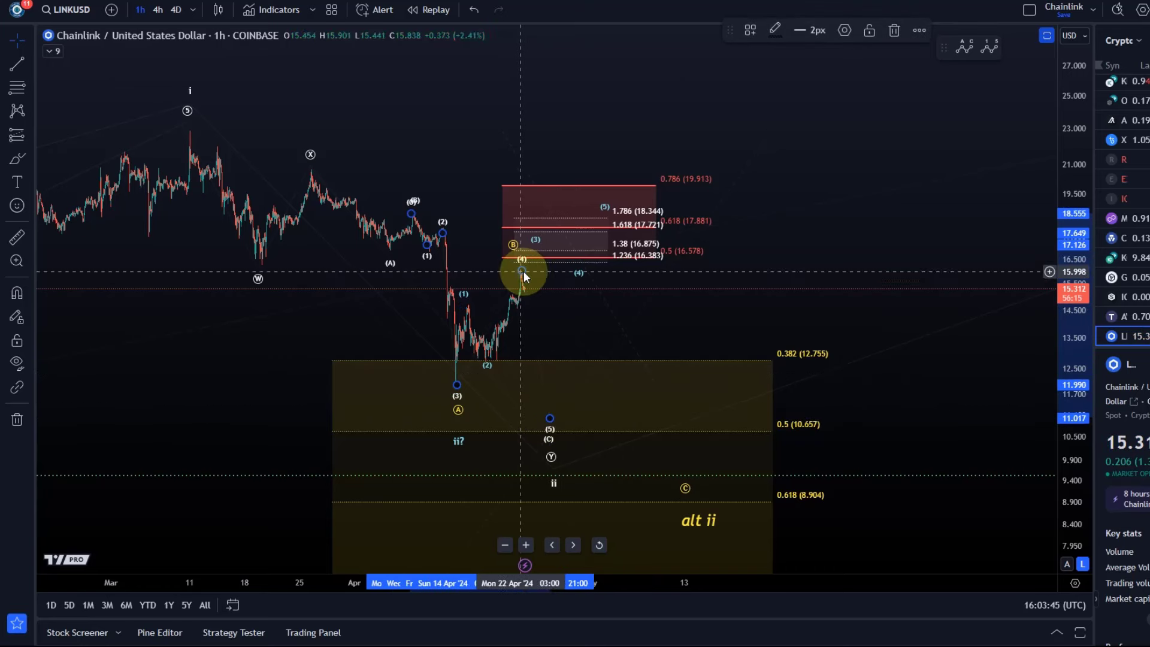